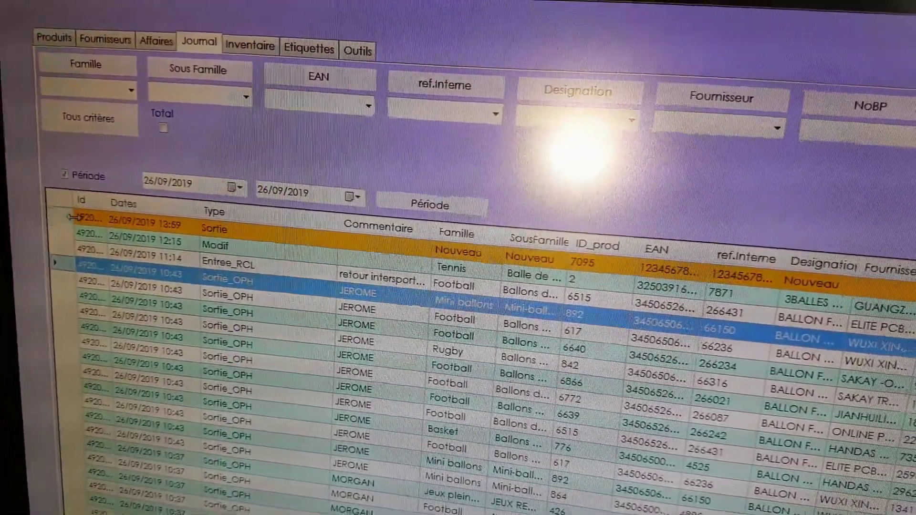
Filter the movement journal to the period 01/05/2019 to 31/05/2019.
{"action": "left_click", "coordinate": [234, 187]}
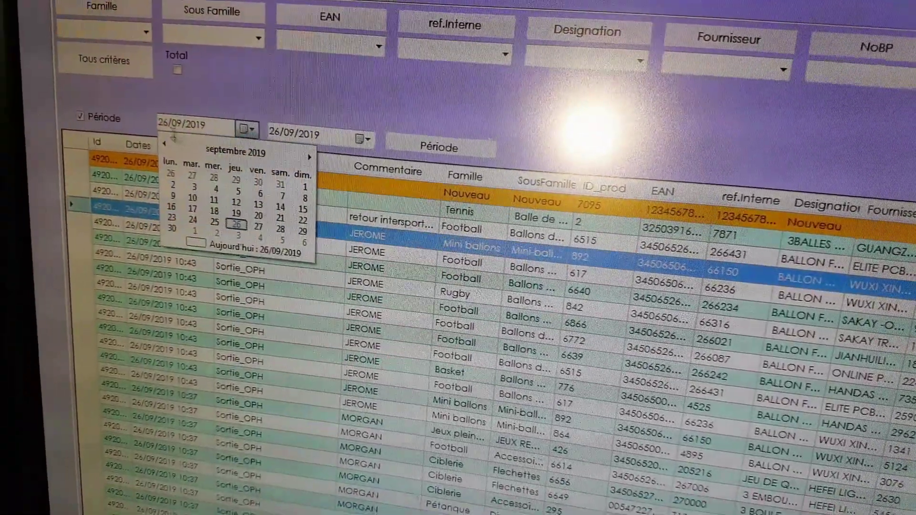
{"action": "left_click", "coordinate": [151, 152]}
{"action": "left_click", "coordinate": [151, 151]}
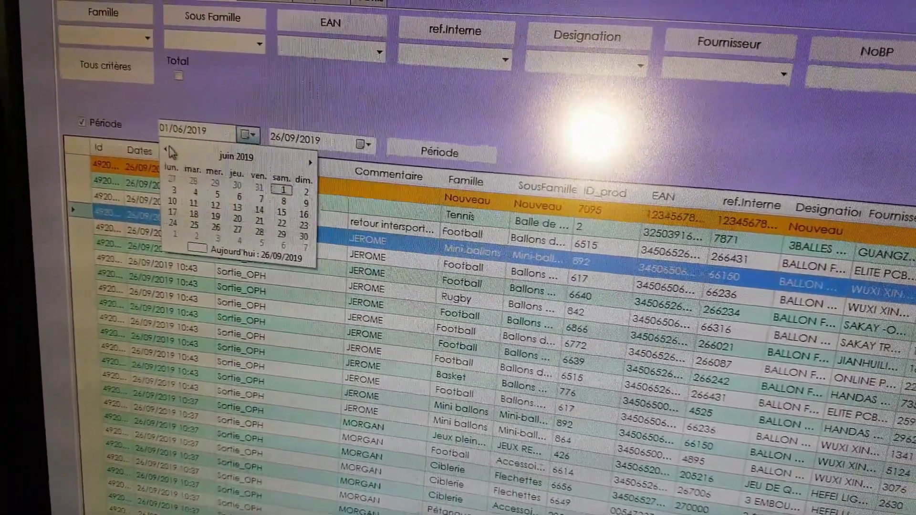
{"action": "left_click", "coordinate": [217, 176]}
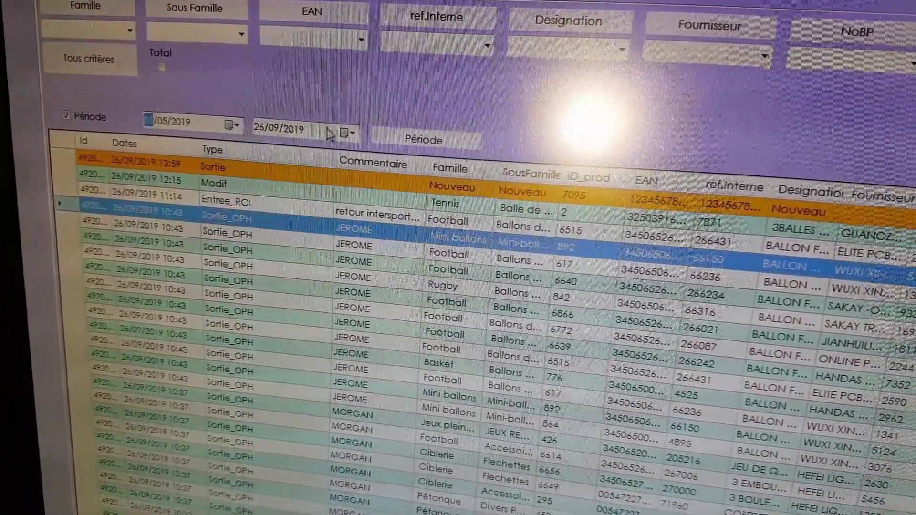
{"action": "left_click", "coordinate": [364, 136]}
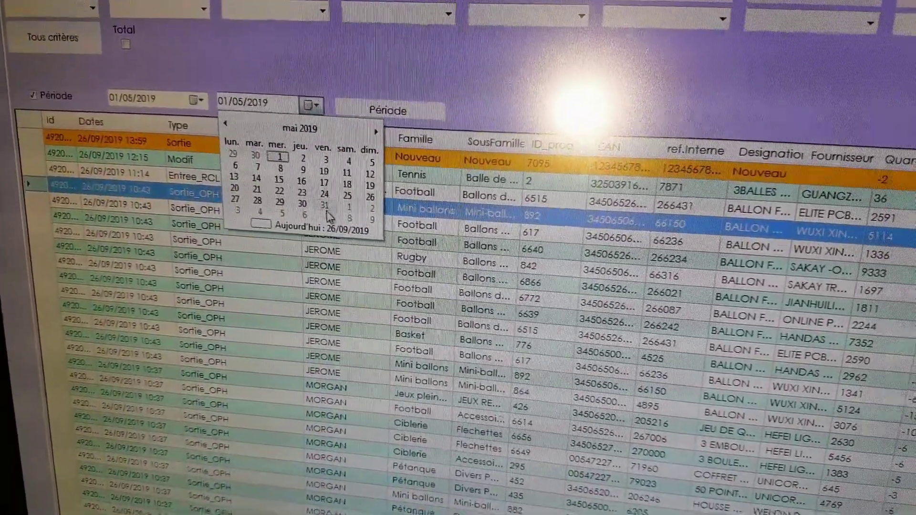
{"action": "left_click", "coordinate": [328, 216]}
{"action": "left_click", "coordinate": [393, 124]}
{"action": "left_click", "coordinate": [254, 81]}
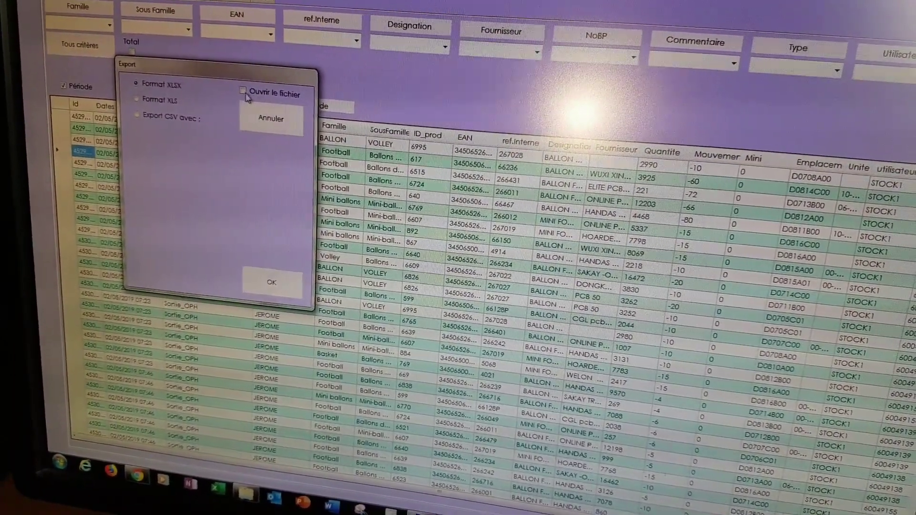
Export the May journal as an XLSX file named 'total' that opens automatically.
{"action": "left_click", "coordinate": [246, 93]}
{"action": "left_click", "coordinate": [277, 290]}
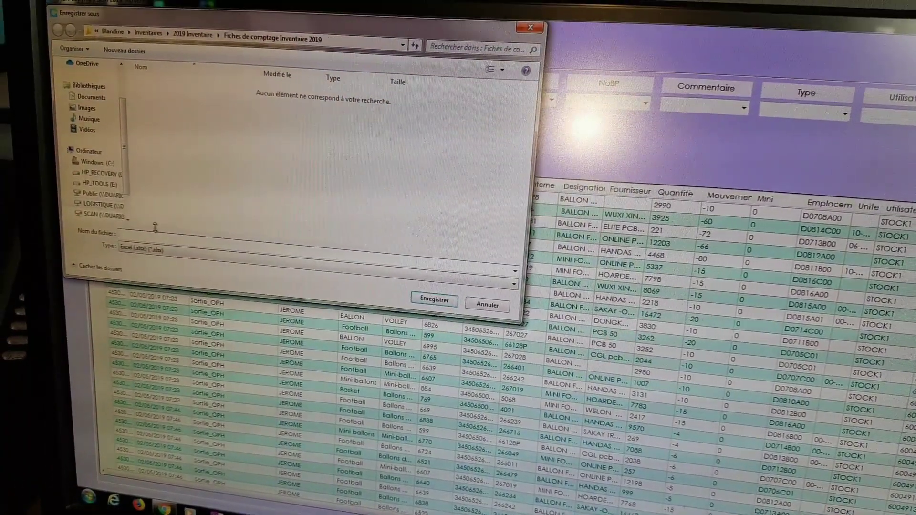
{"action": "type", "text": "total"}
{"action": "key", "text": "Return"}
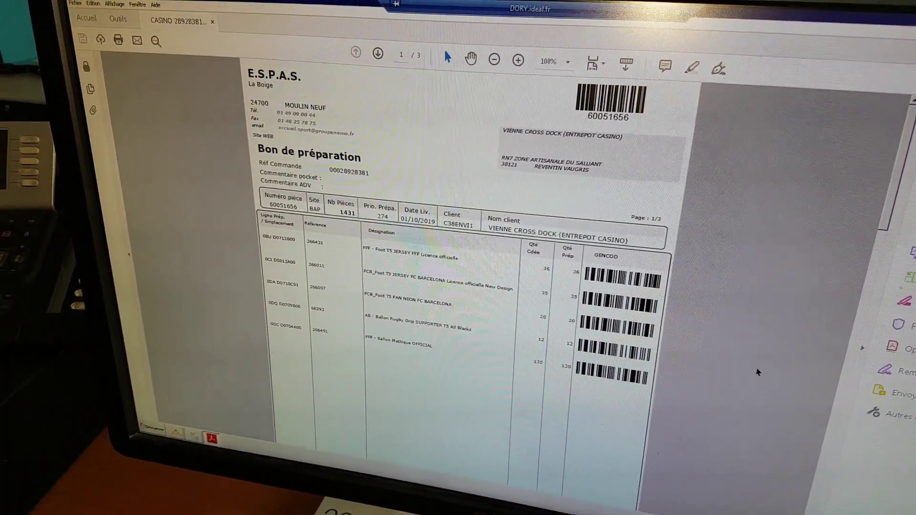
Copy the preparation order's entire text, then close the PDF.
{"action": "key", "text": "alt+e"}
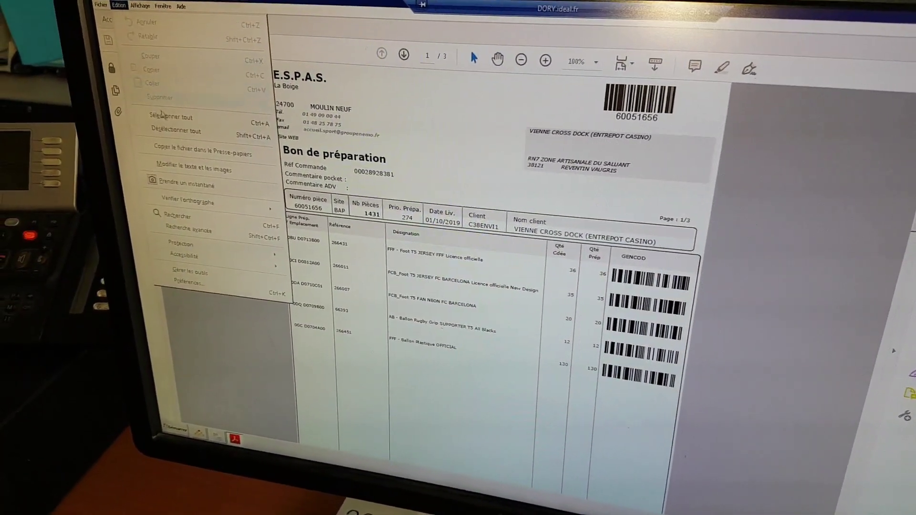
{"action": "key", "text": "ctrl+a"}
{"action": "key", "text": "alt+e"}
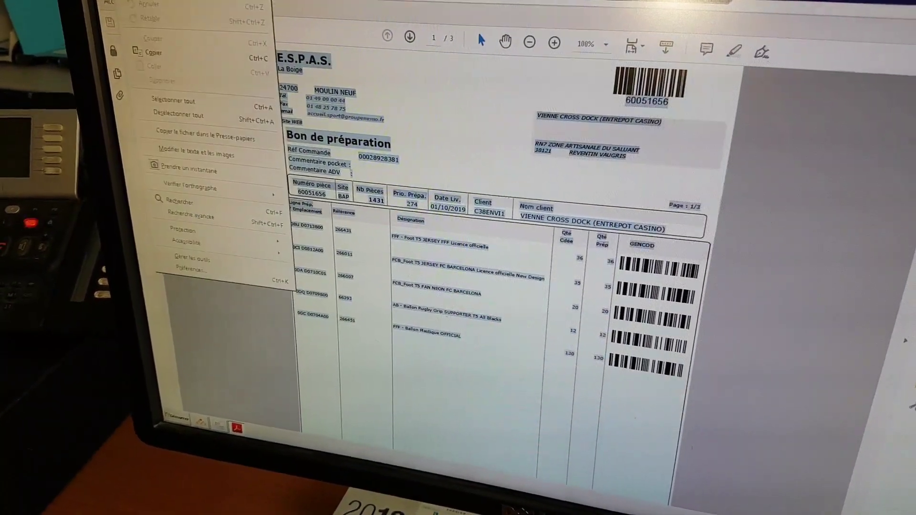
{"action": "key", "text": "Return"}
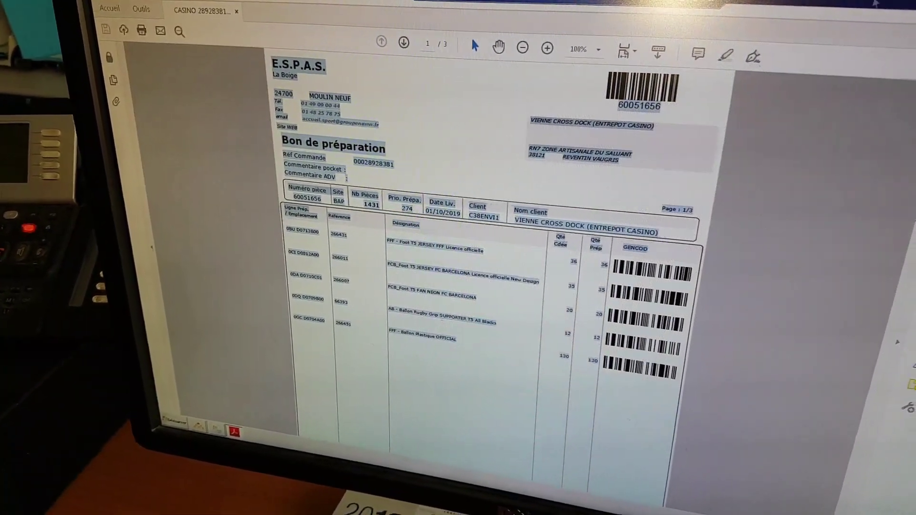
{"action": "key", "text": "super+d"}
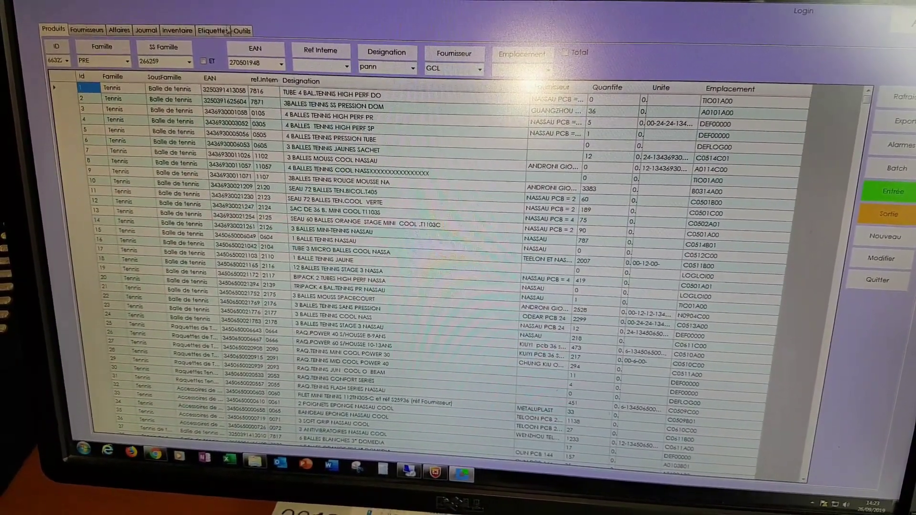
Paste the order text into the Etiquettes Palette tool and analyse it into 18 lines.
{"action": "left_click", "coordinate": [214, 37]}
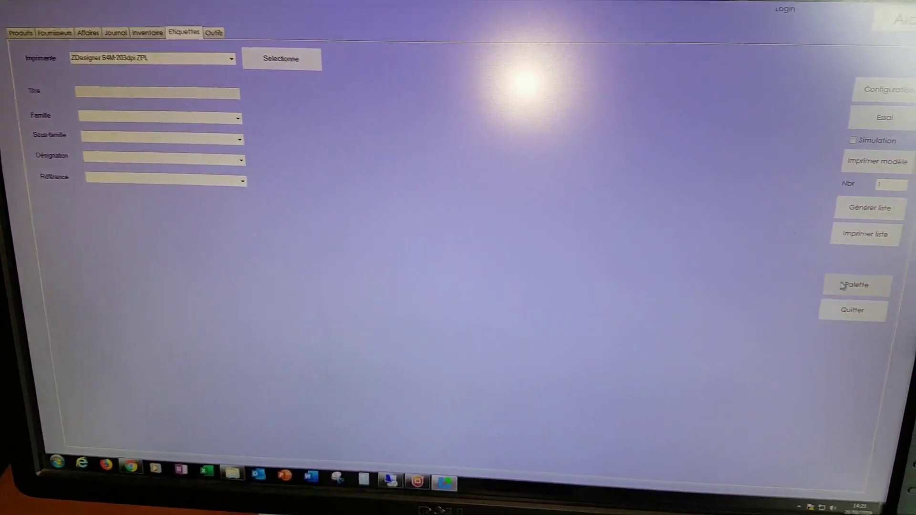
{"action": "left_click", "coordinate": [875, 290]}
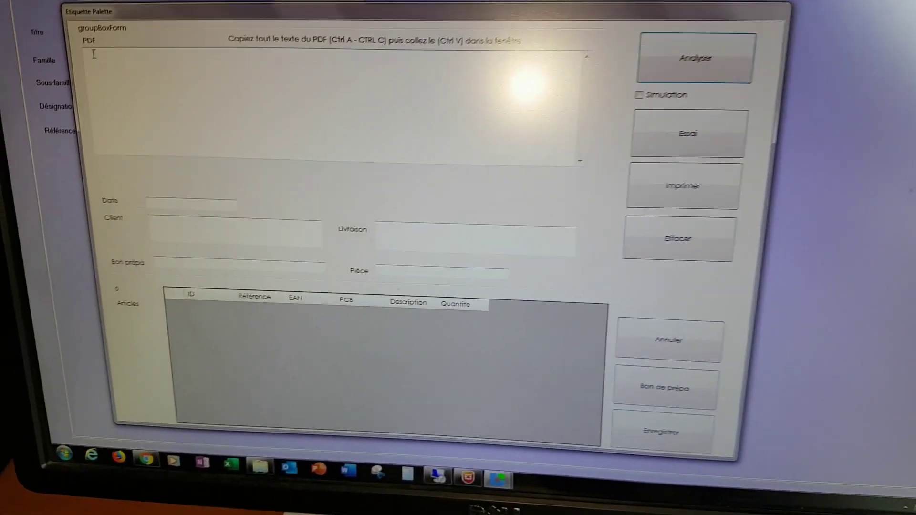
{"action": "right_click", "coordinate": [80, 101]}
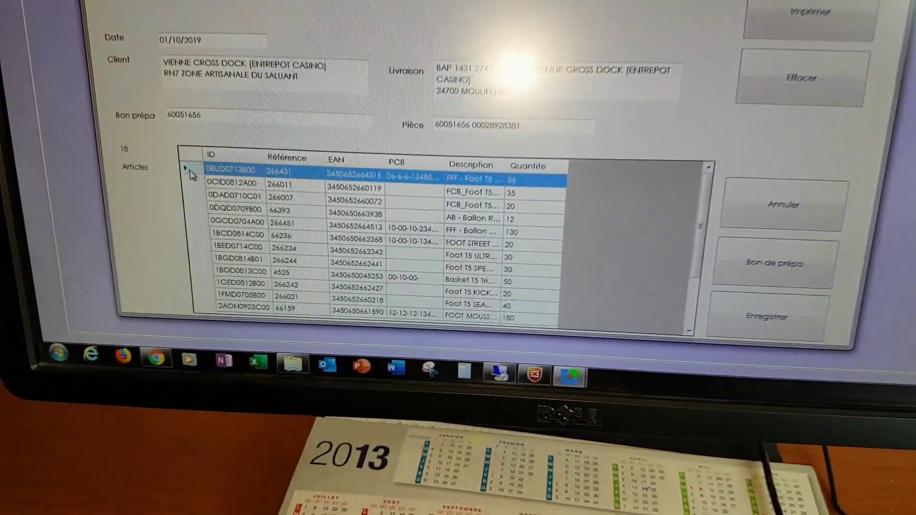
{"action": "left_click", "coordinate": [189, 298]}
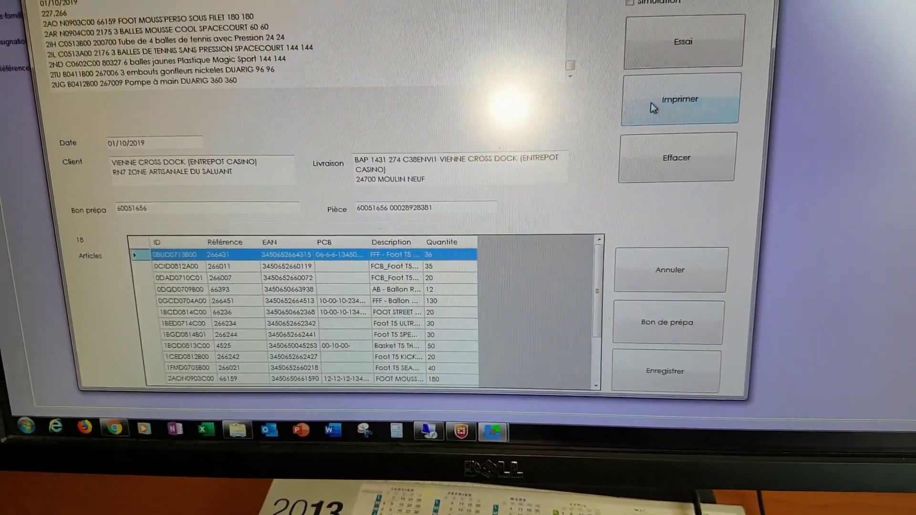
Print the pallet transport label for the 18-article order.
{"action": "left_click", "coordinate": [657, 122]}
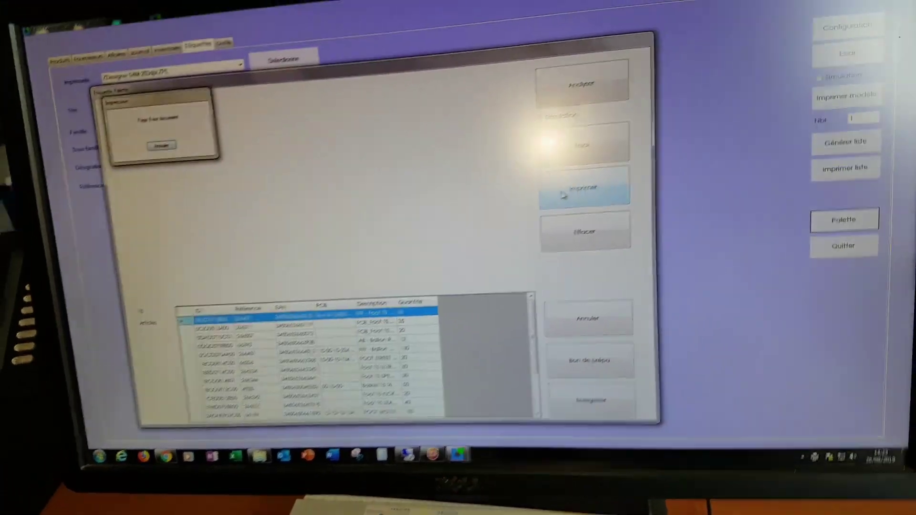